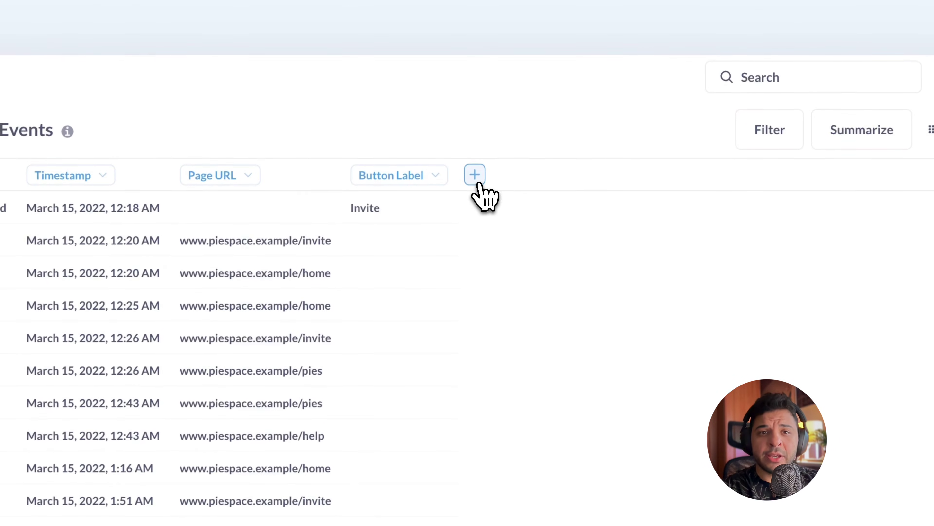
- Extract Hour of day from the Timestamp column as a new column
left_click(511, 115)
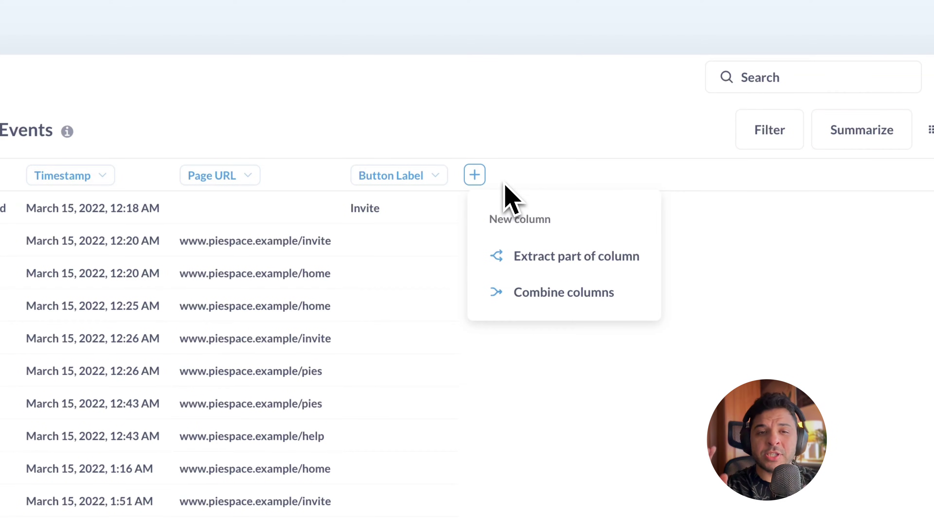
key("Escape")
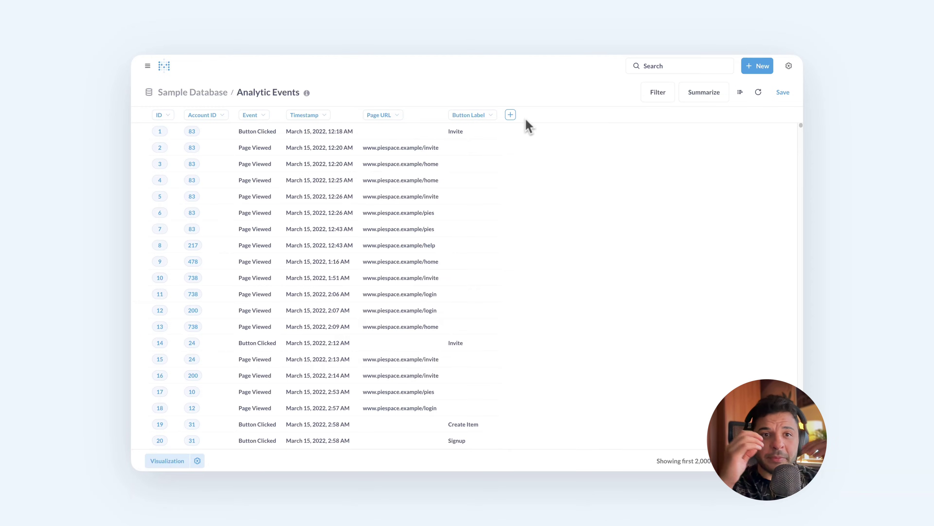
left_click(319, 118)
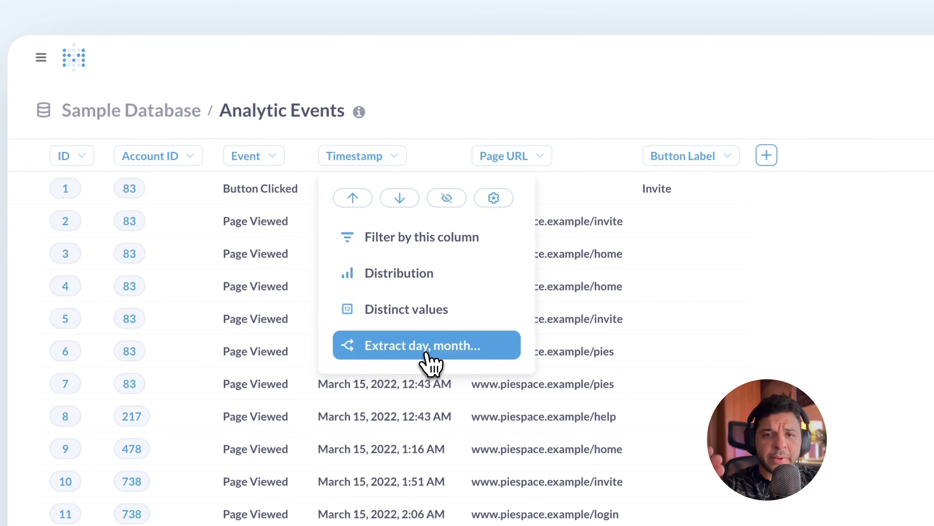
left_click(427, 354)
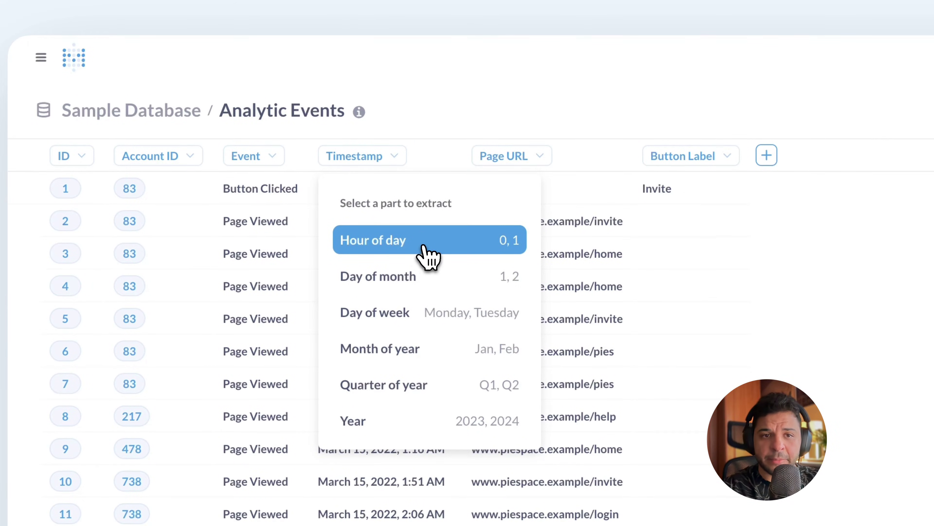
left_click(426, 254)
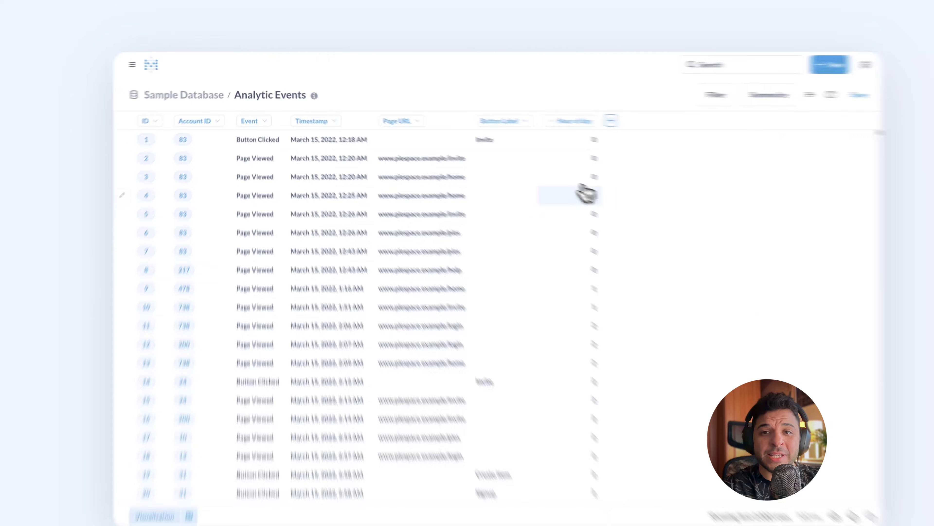
scroll(542, 200, "down", 3)
scroll(542, 201, "down", 5)
scroll(541, 200, "up", 6)
scroll(541, 201, "up", 4)
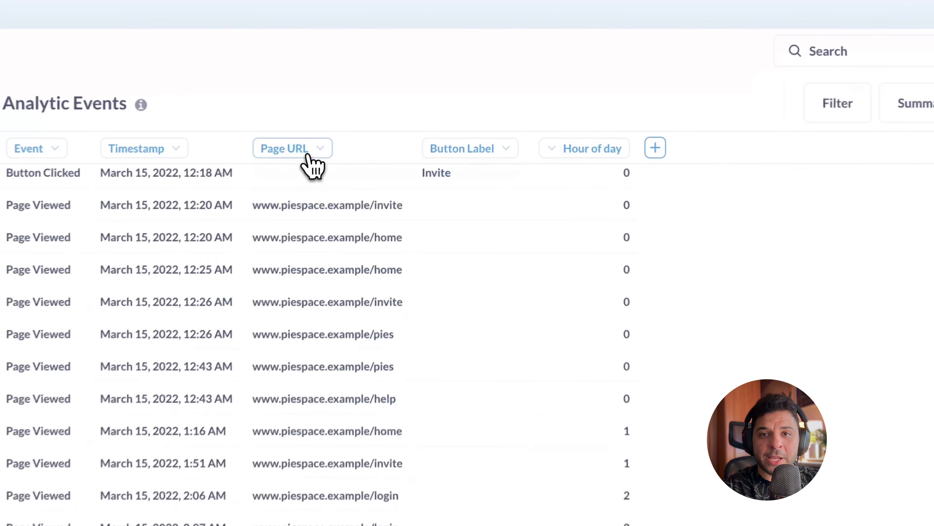
- Extract the Host from the Page URL column as a new column
left_click(391, 116)
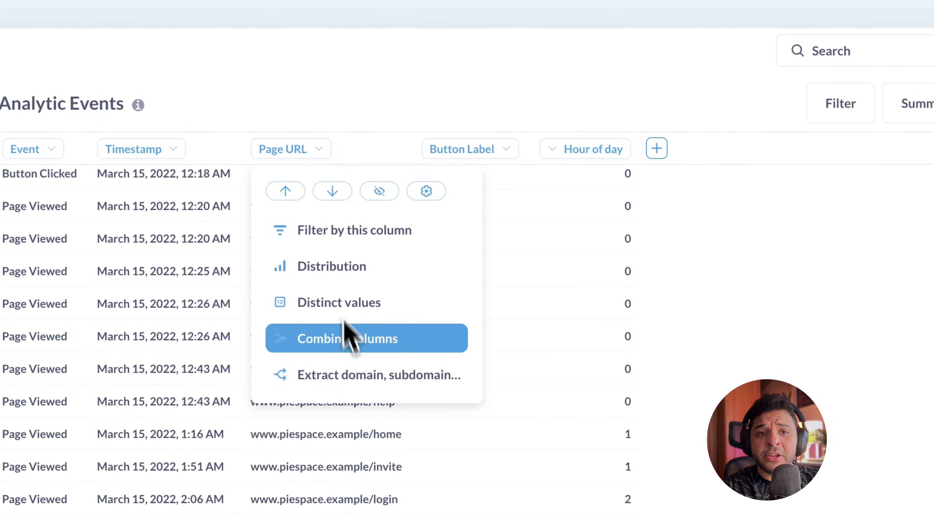
left_click(349, 374)
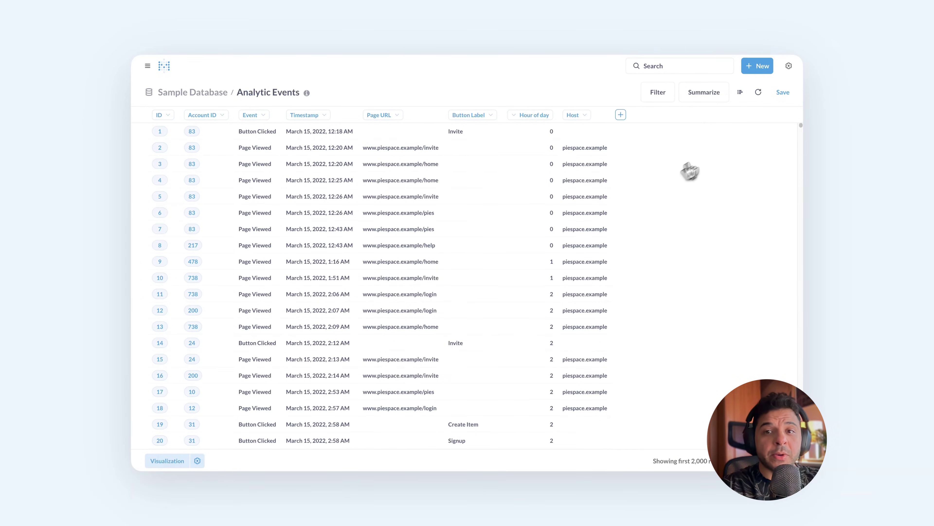
- Switch to the query editor and preview rows showing the Hour of day and Host columns
left_click(742, 95)
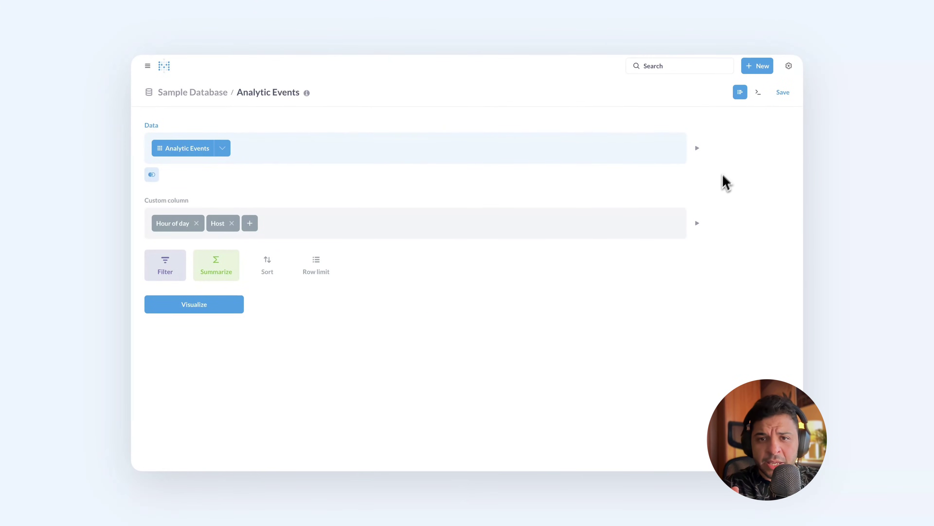
left_click(698, 224)
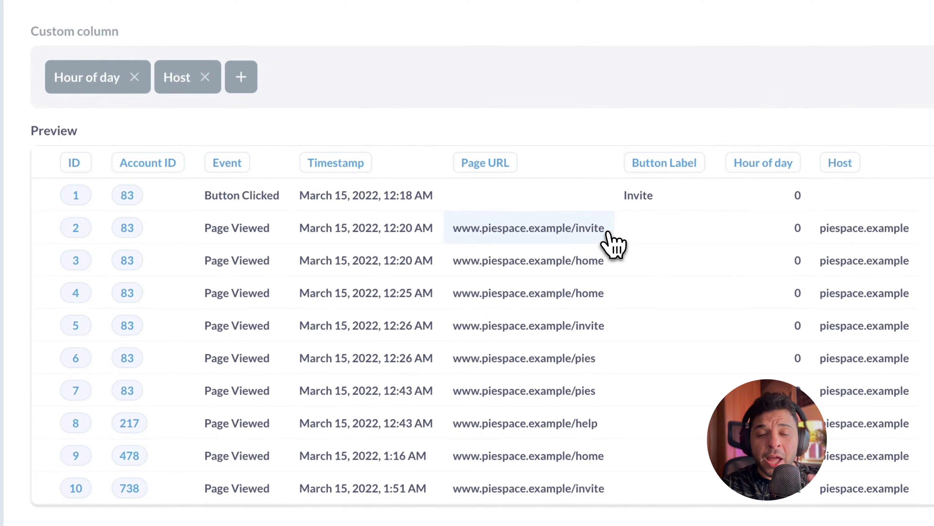
left_click_drag(606, 232, 576, 238)
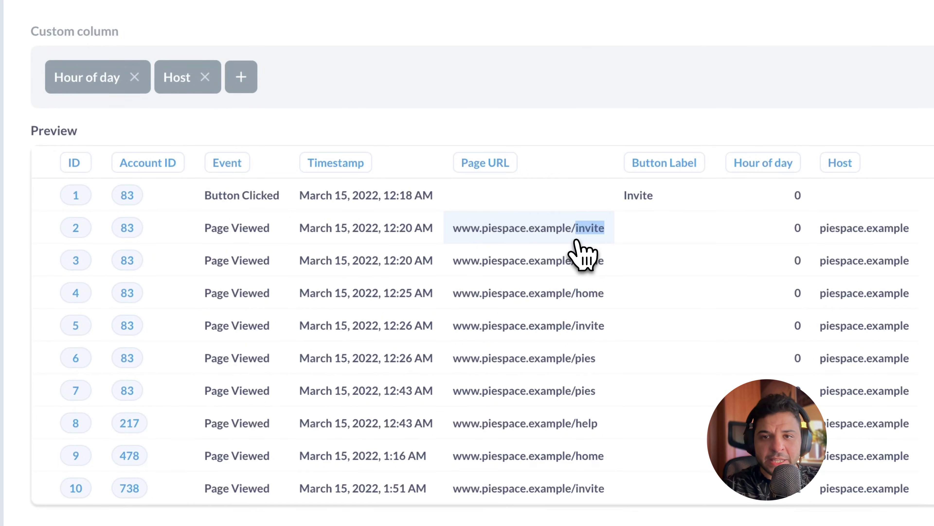
- Add a URL Path custom column as regexextract([Page URL], "/.*") and refresh the preview
left_click(241, 76)
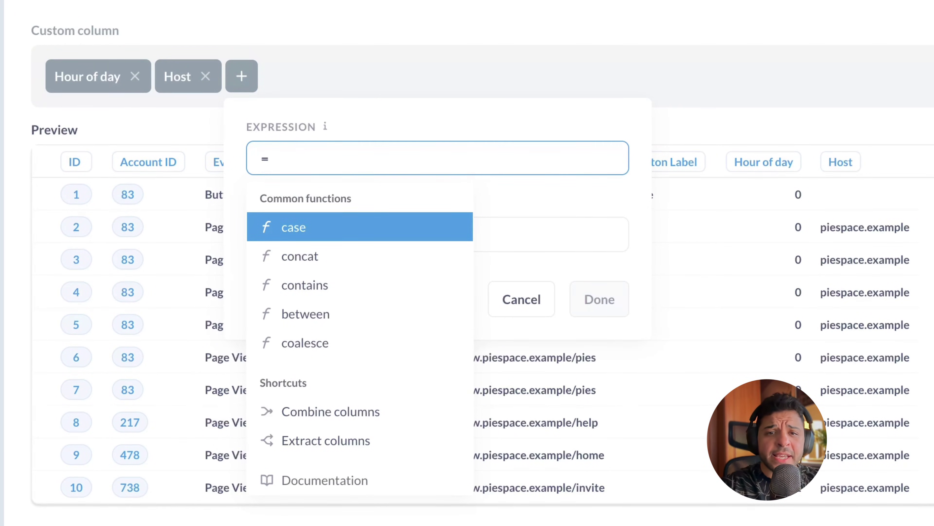
type("reg")
key("Return")
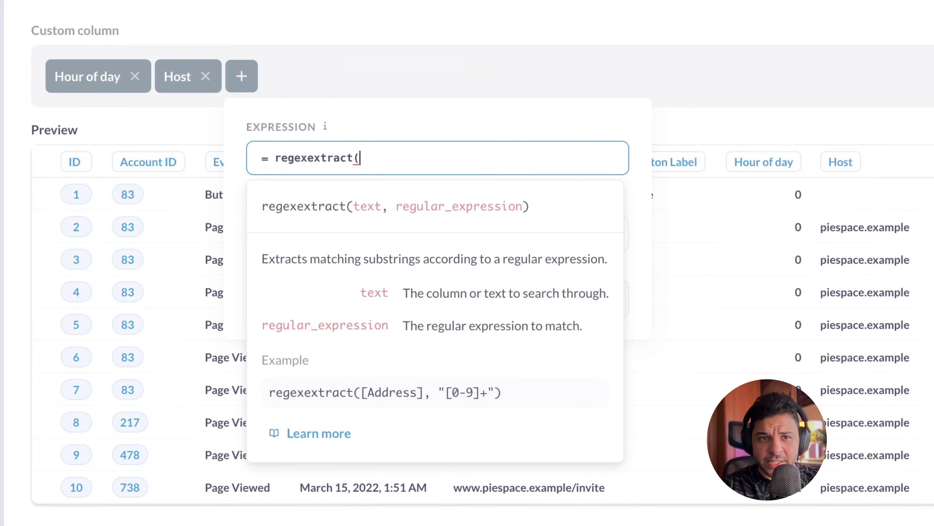
type("page")
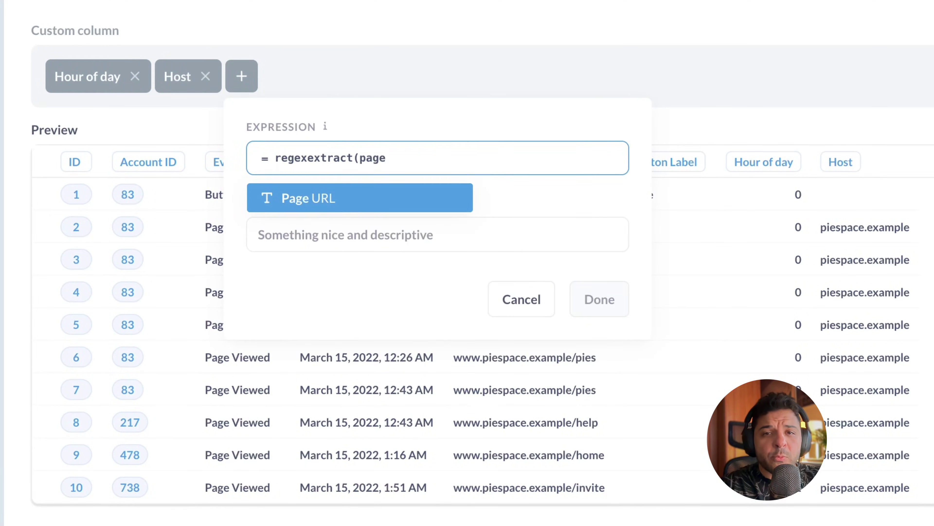
key("Return")
type(", ")
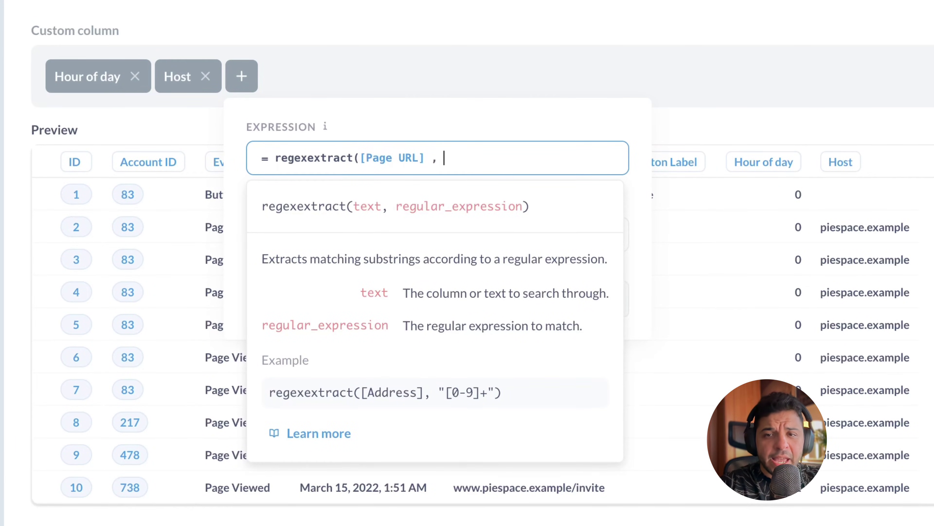
type("\"/.")
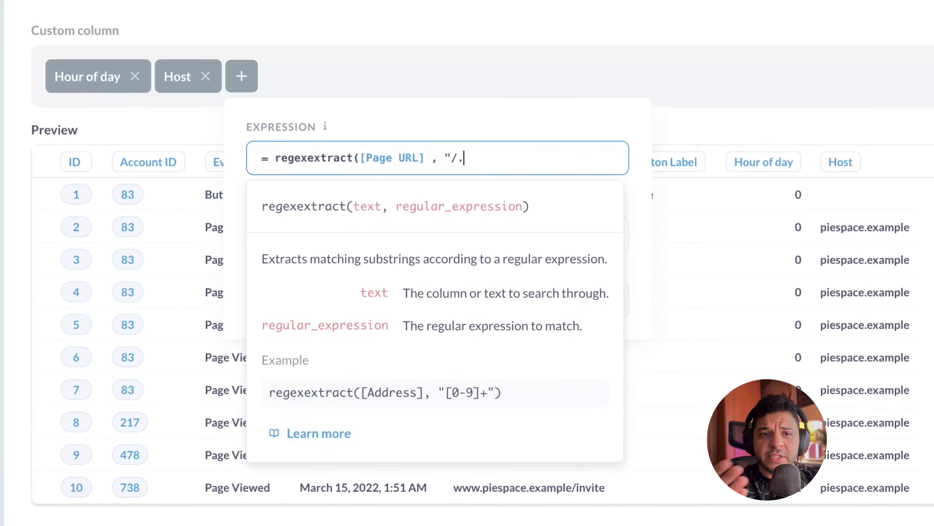
type("*\")")
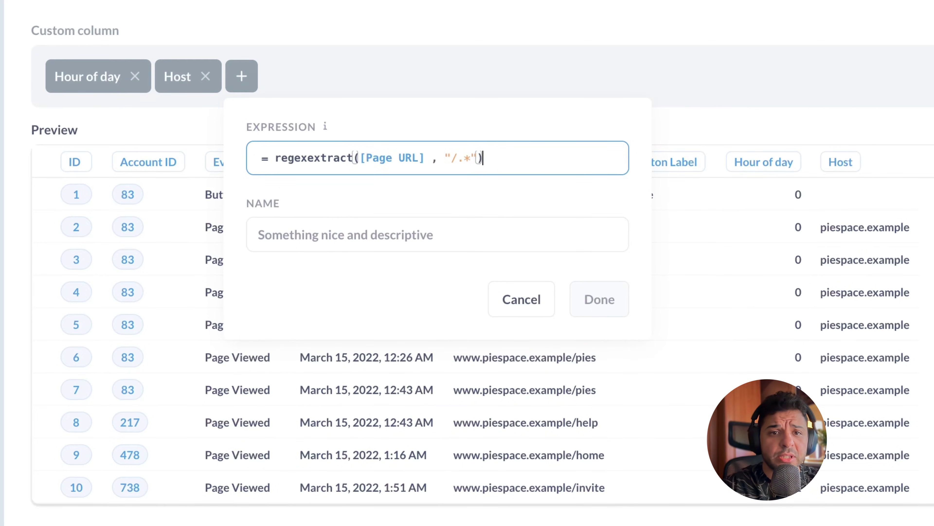
left_click(321, 238)
type("URL P")
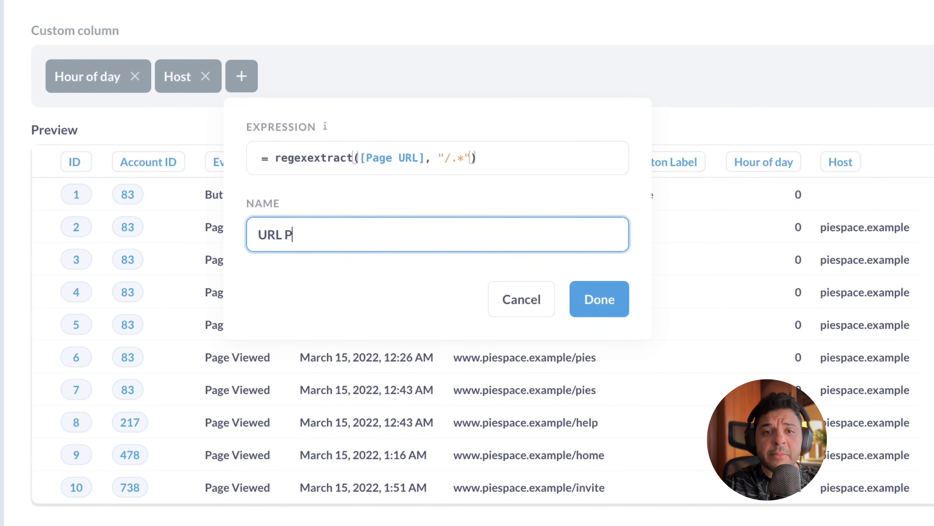
type("ath")
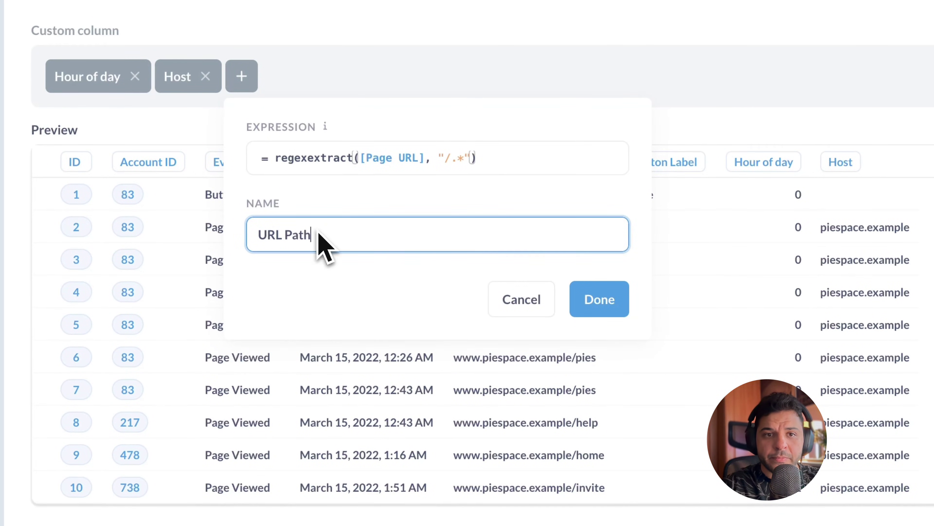
left_click(611, 300)
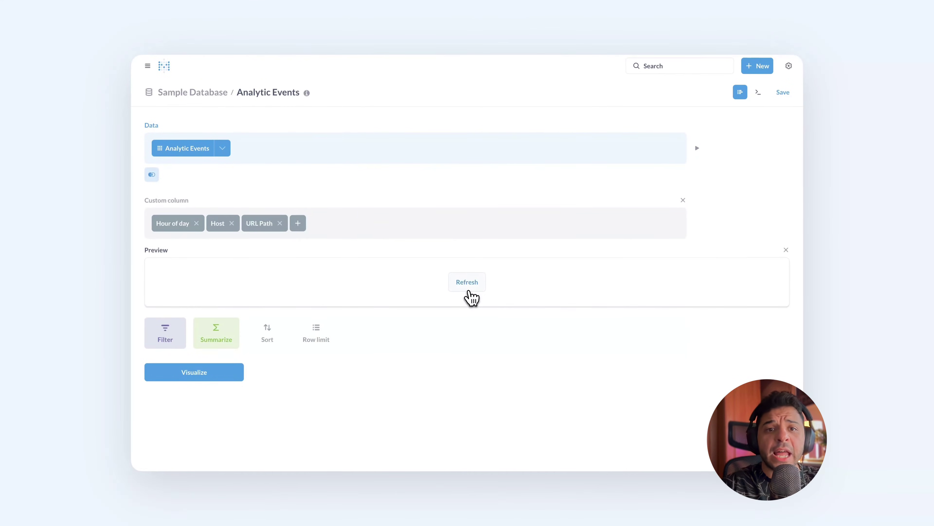
left_click(470, 291)
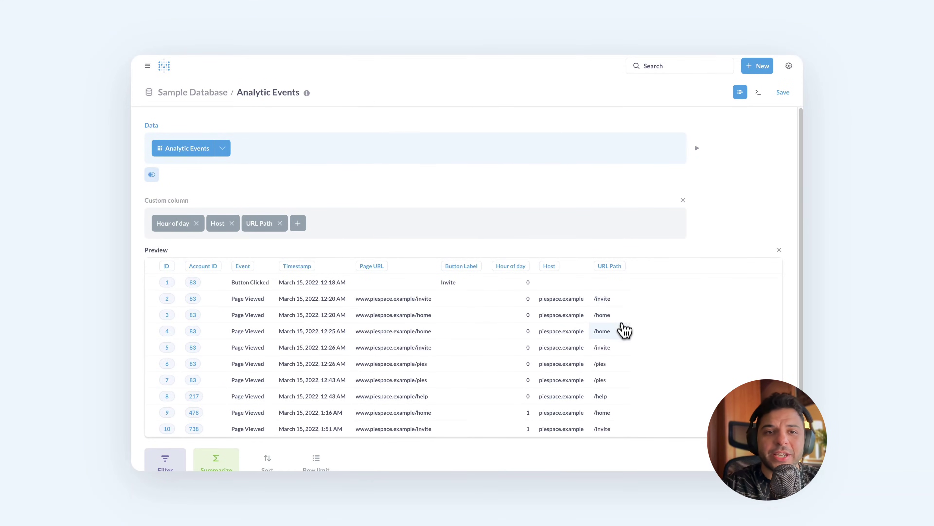
scroll(624, 331, "down", 2)
scroll(625, 332, "up", 1)
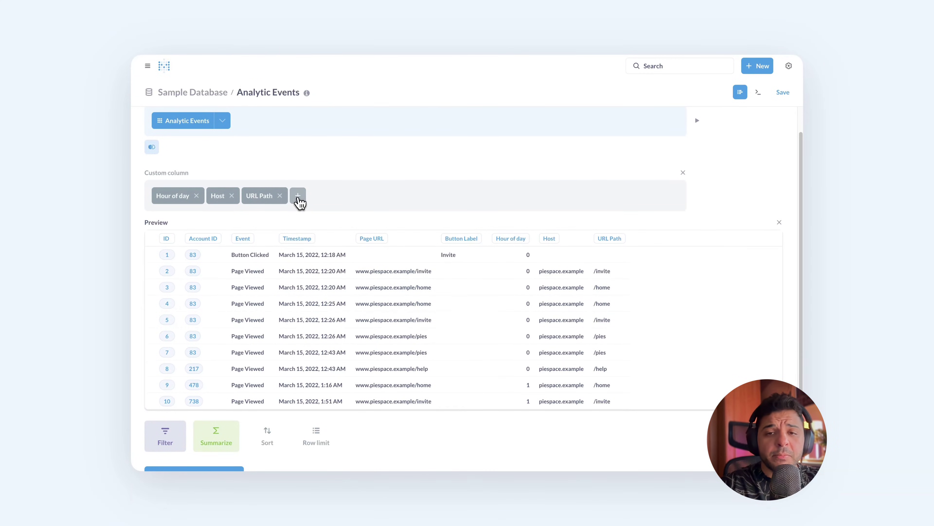
- Create Days since creation as datetimeDiff([Timestamp], [Account → Created At], "day")
left_click(298, 199)
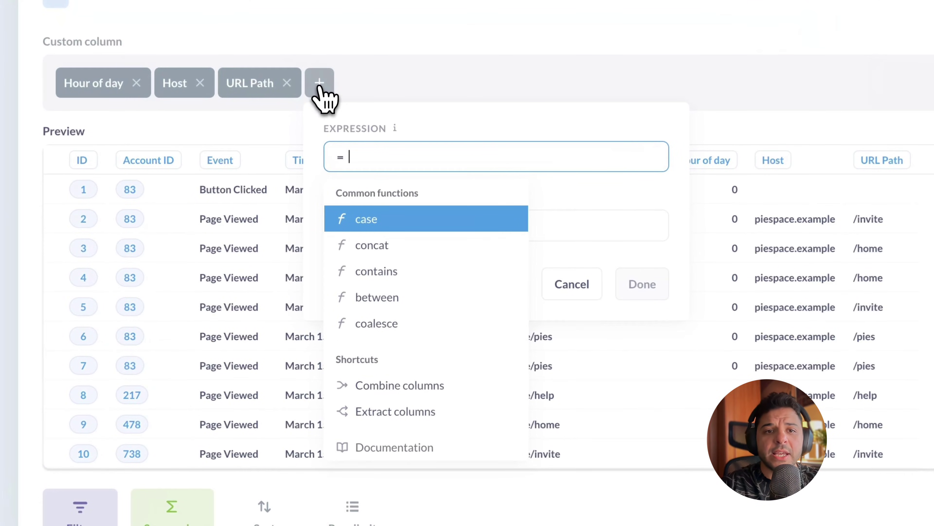
type("date")
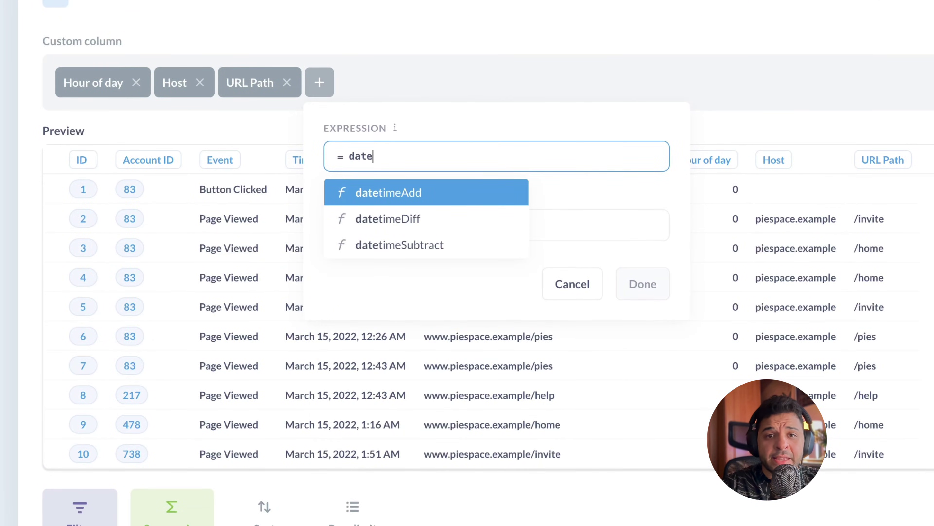
key("Down")
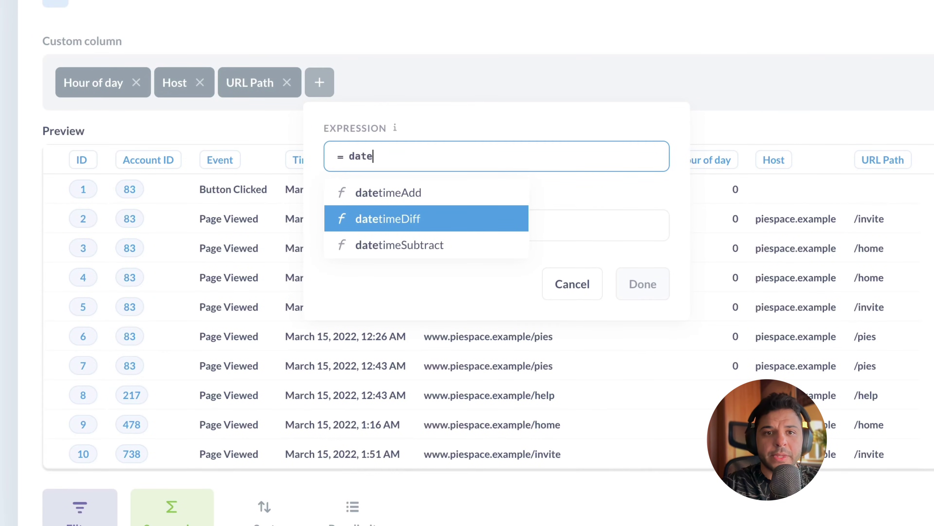
key("Return")
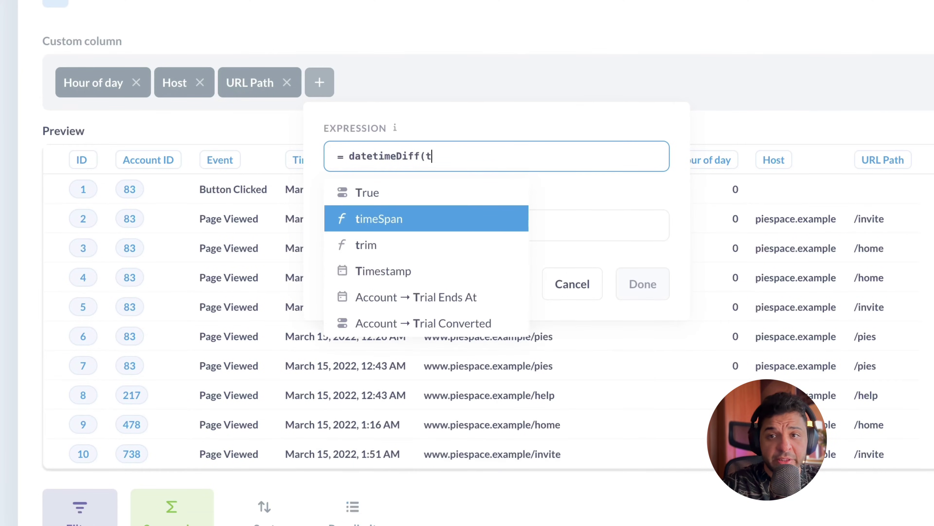
type("ime")
key("Return")
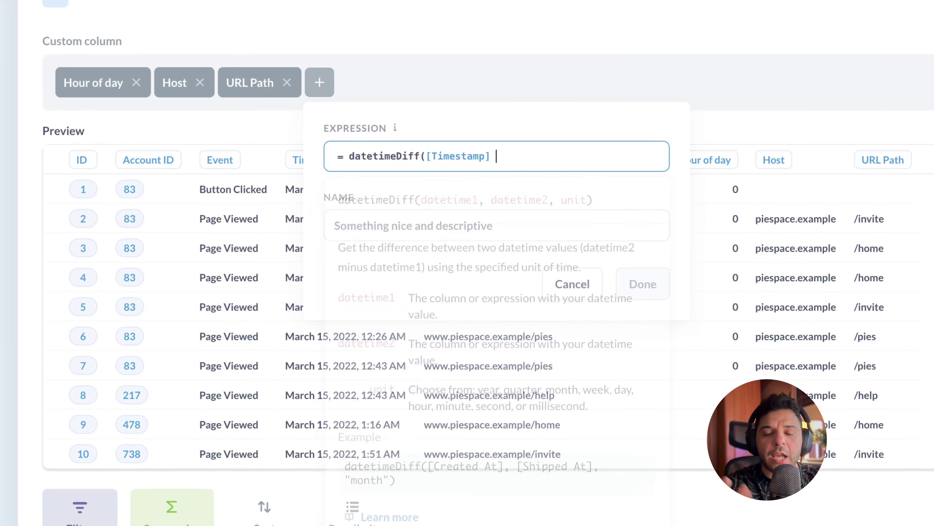
type(",")
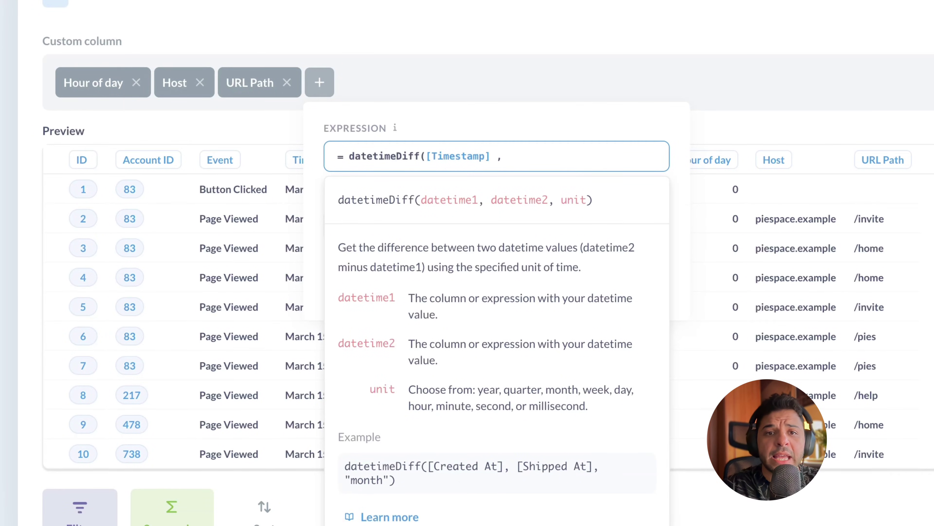
type(" account")
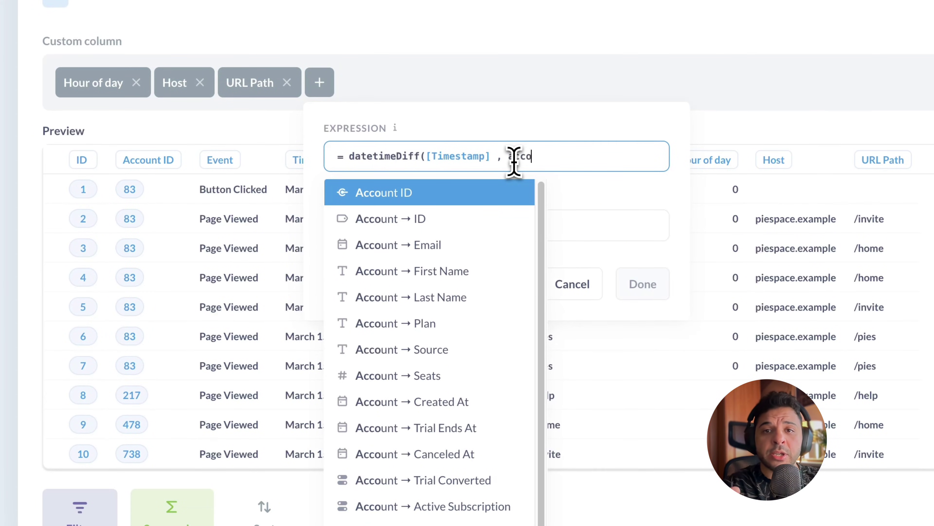
left_click(509, 401)
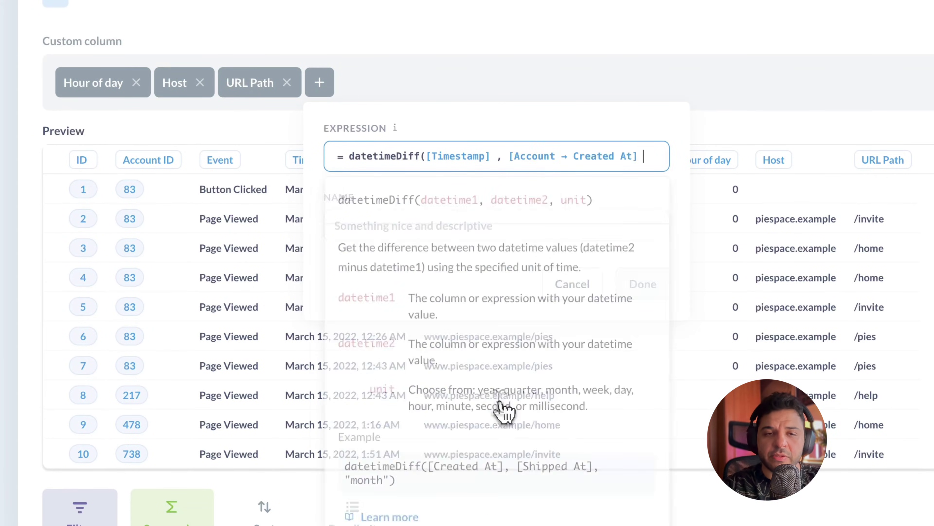
type(", \"")
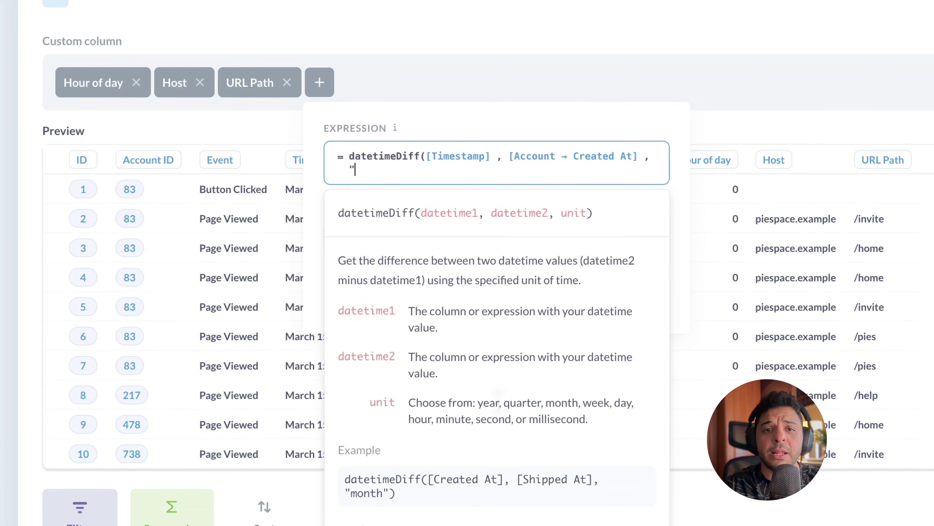
type("Day\"")
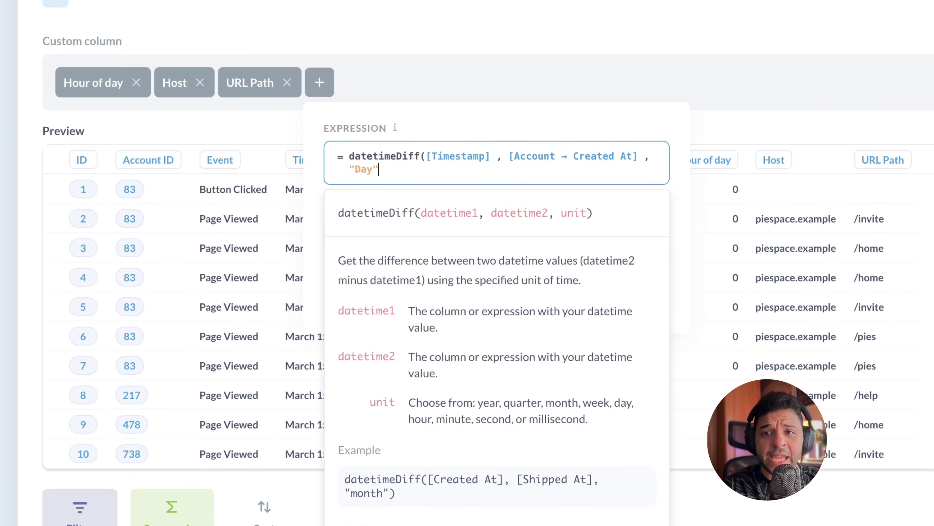
left_click(460, 249)
type("Days")
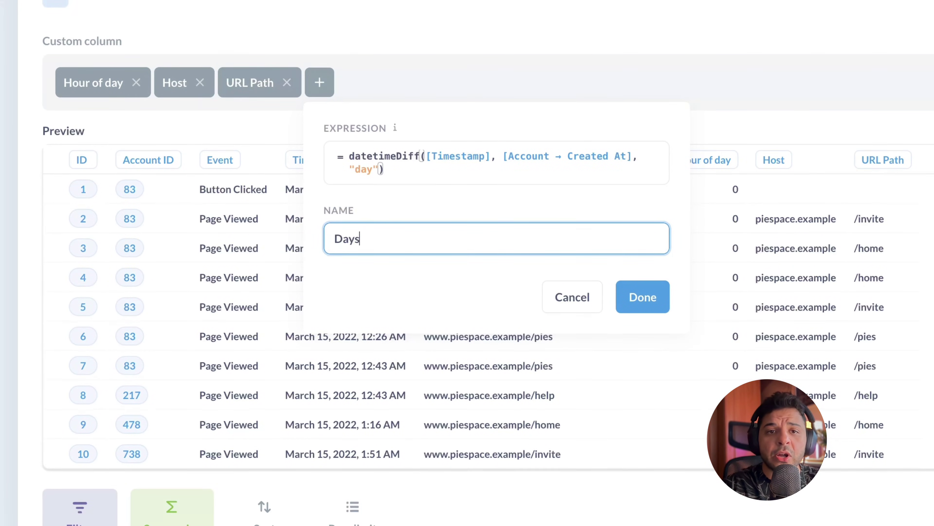
type(" since creation")
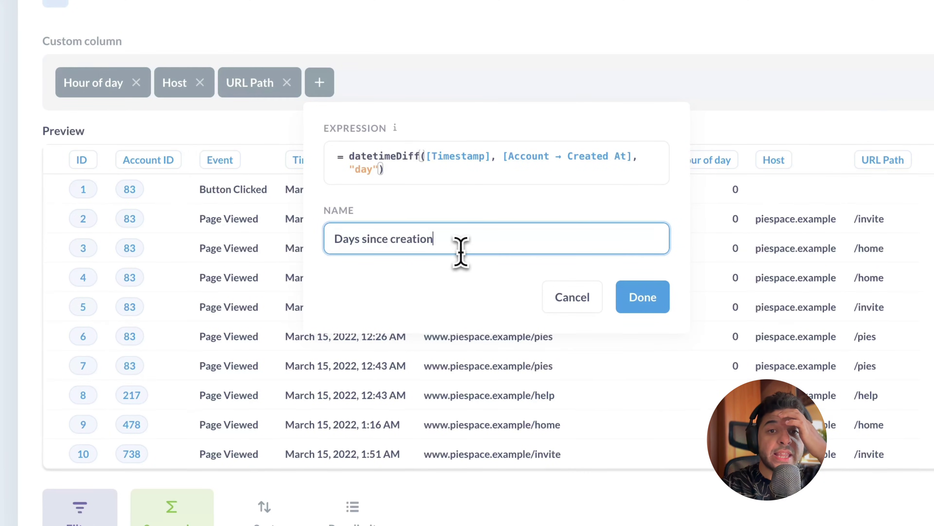
left_click(632, 295)
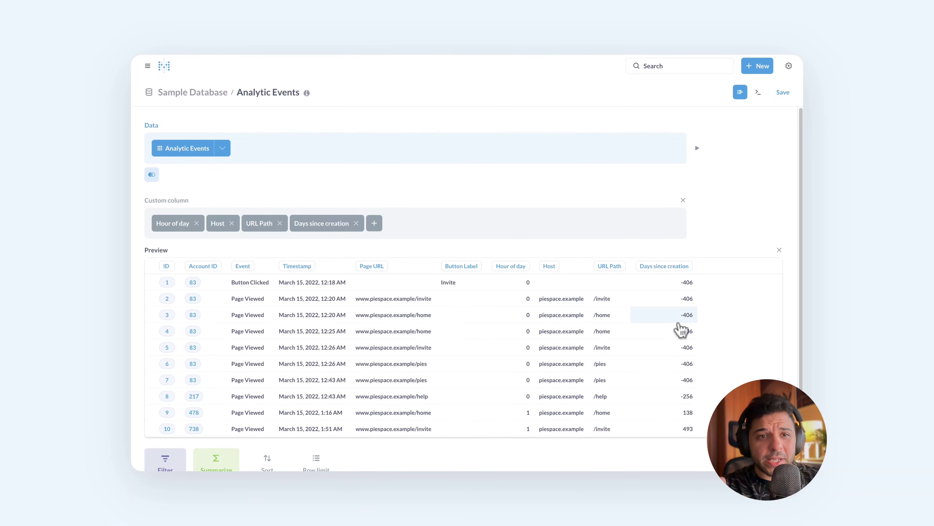
left_click(326, 226)
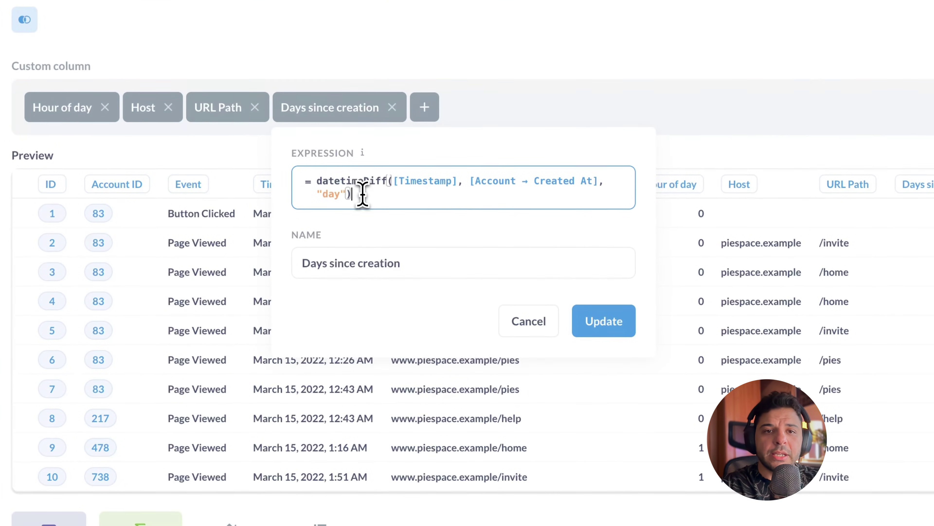
left_click_drag(350, 194, 313, 193)
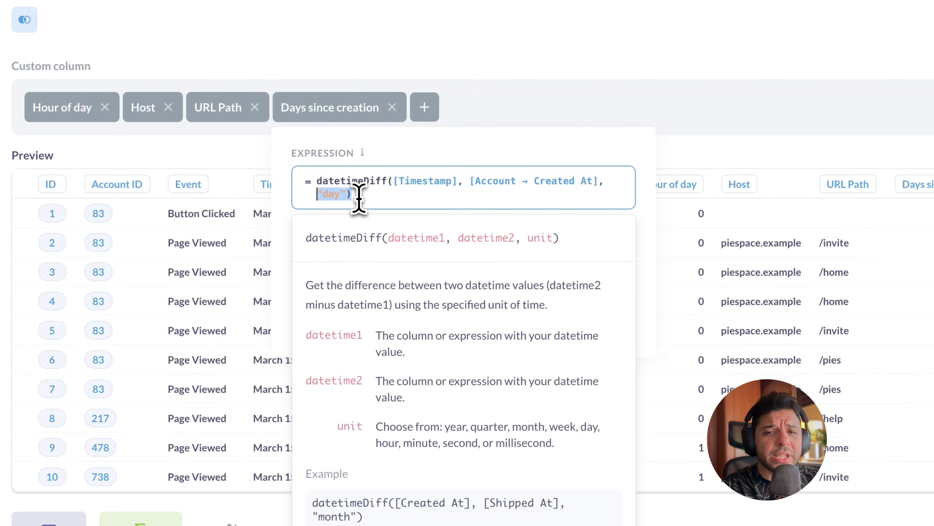
left_click(352, 194)
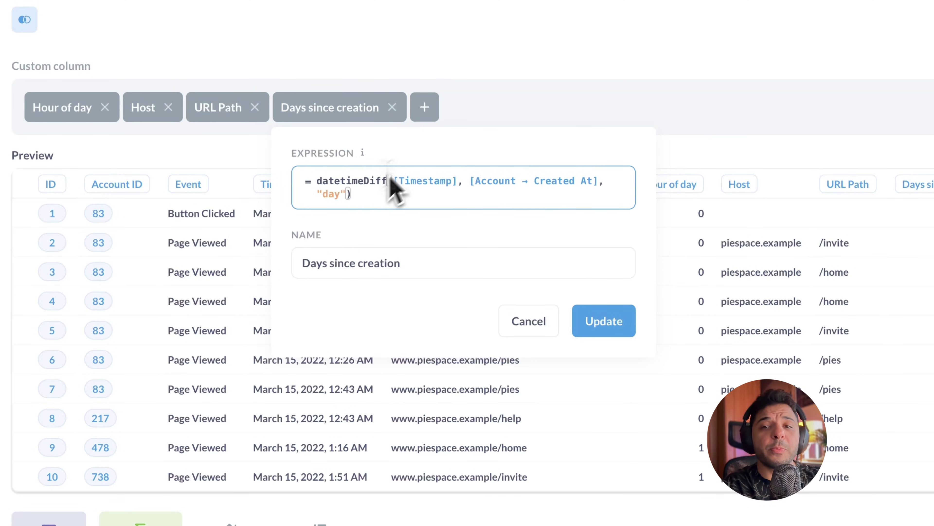
- Add Weeks since creation as [Days since creation] / 7 and refresh the preview
left_click(426, 119)
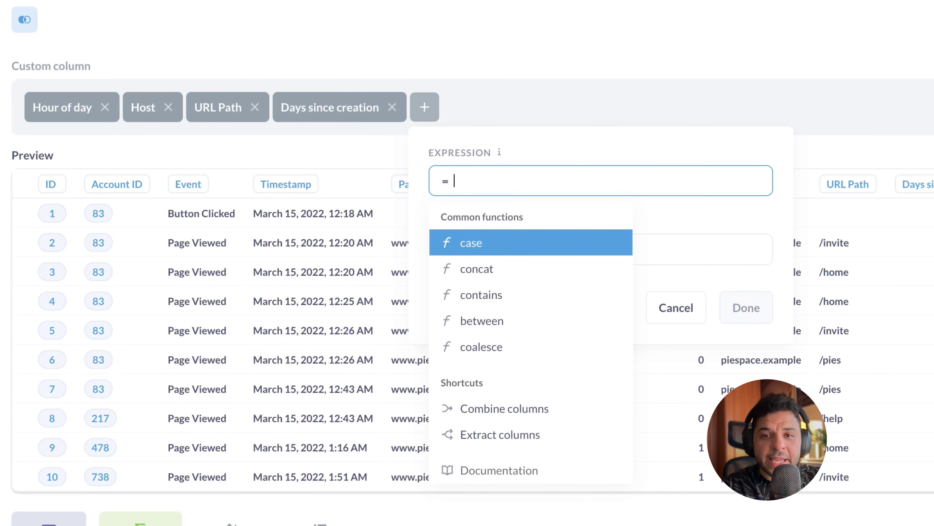
type("days")
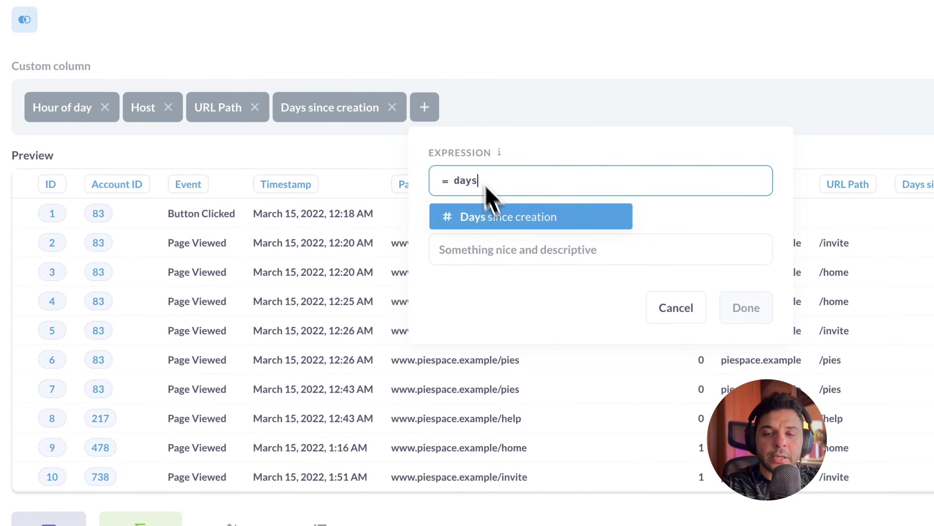
left_click(499, 214)
type("/7")
left_click(553, 246)
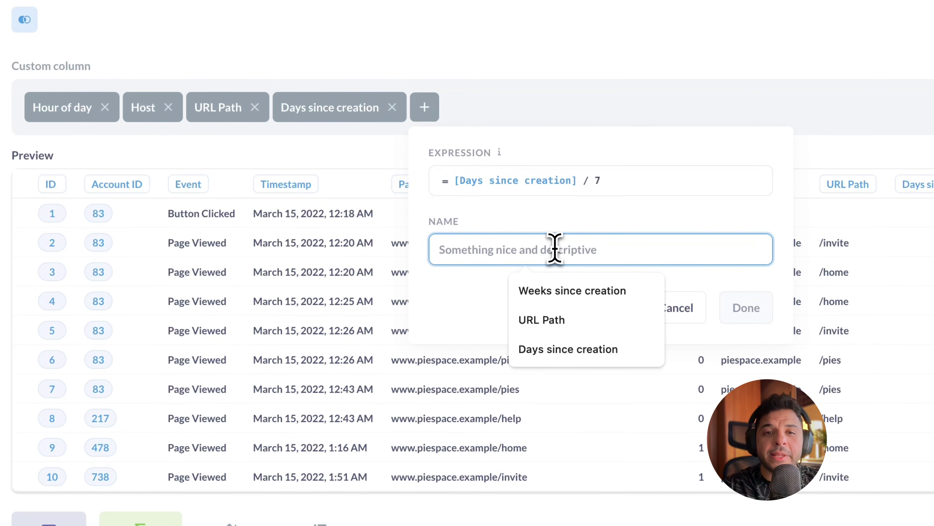
left_click(568, 293)
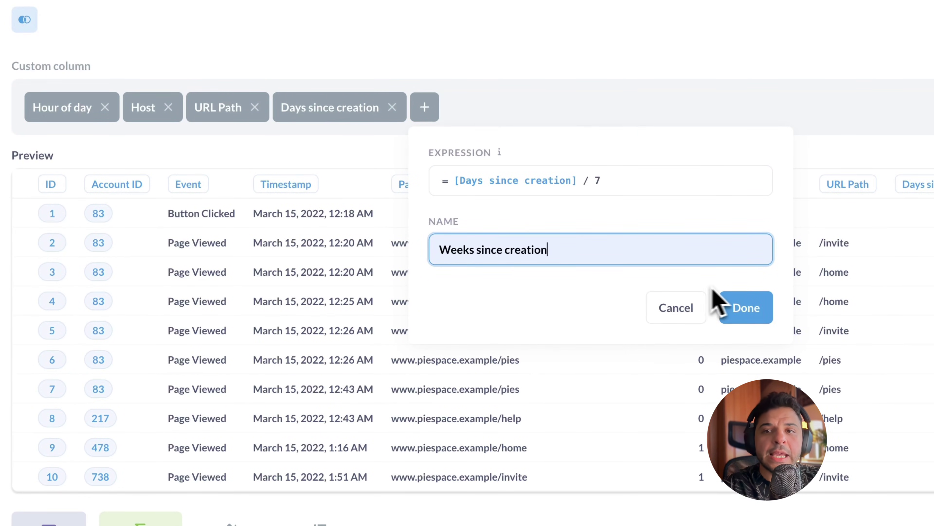
left_click(739, 311)
left_click(600, 214)
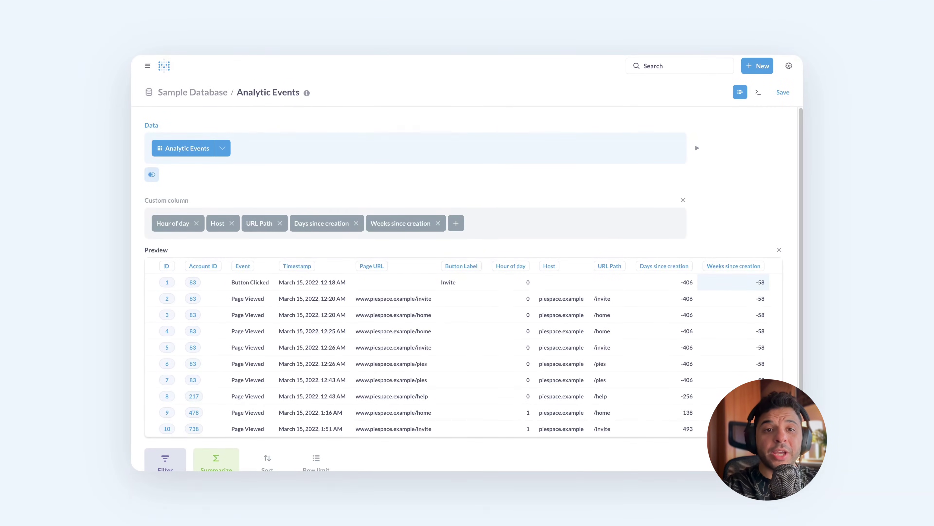
- Scroll the preview to check the Weeks since creation values
scroll(765, 284, "down", 1)
scroll(736, 274, "down", 2)
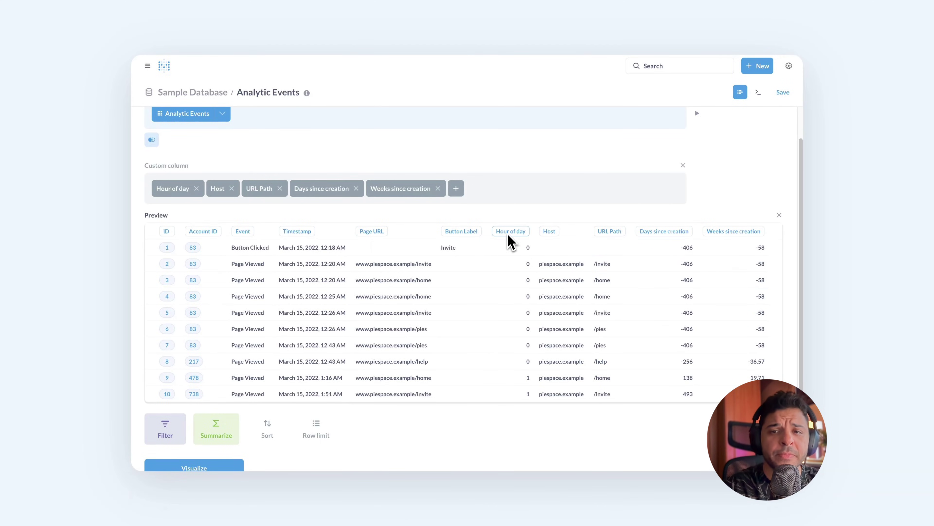
- Add Account status as case([Weeks since creation] < 2, "New", "Existing") and refresh the preview
left_click(457, 189)
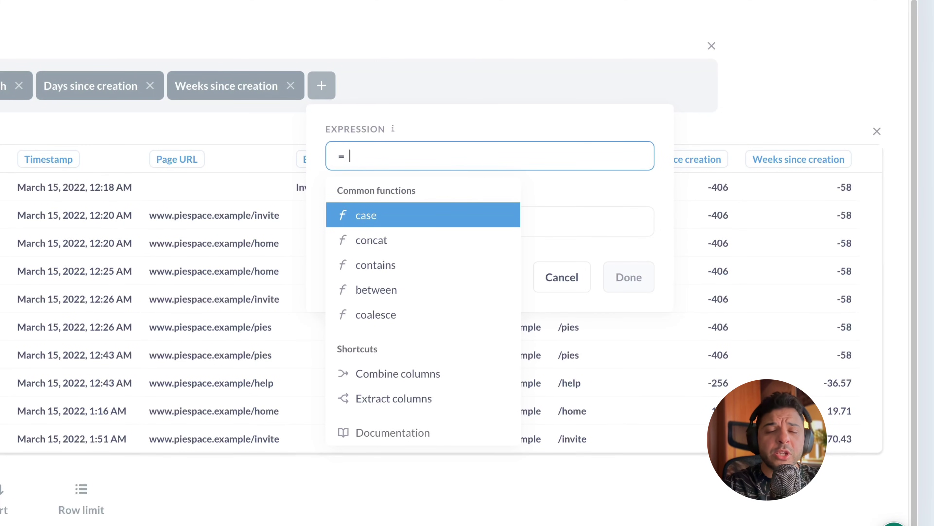
type("cas")
key("Return")
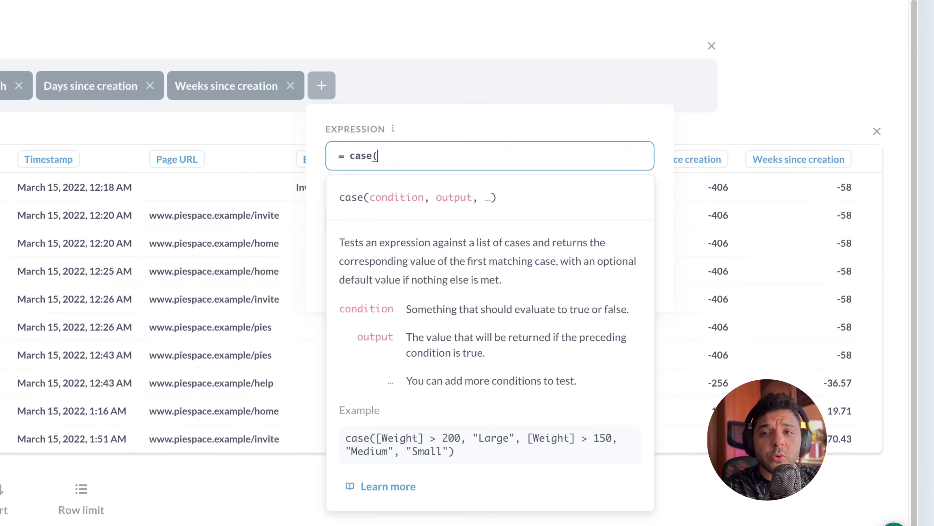
type("w")
key("Down")
key("Down")
key("Return")
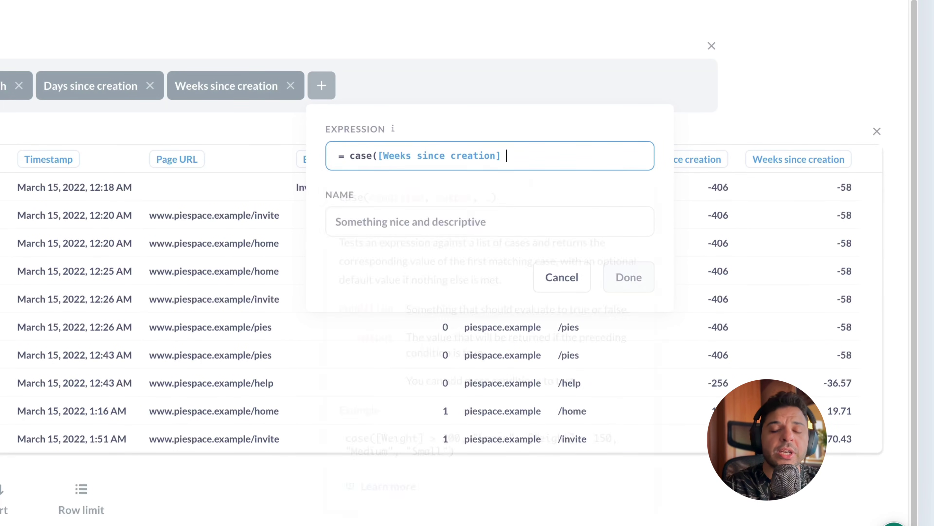
type("<2")
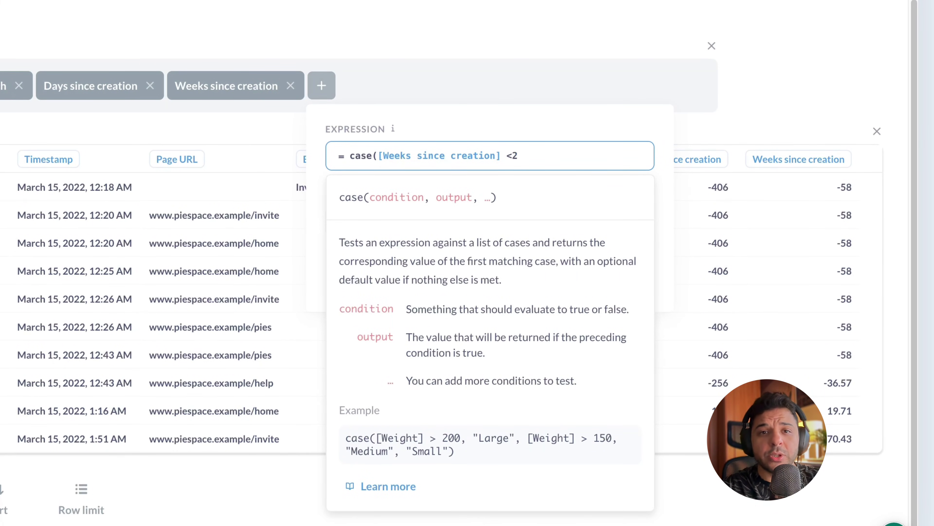
type(", \"New")
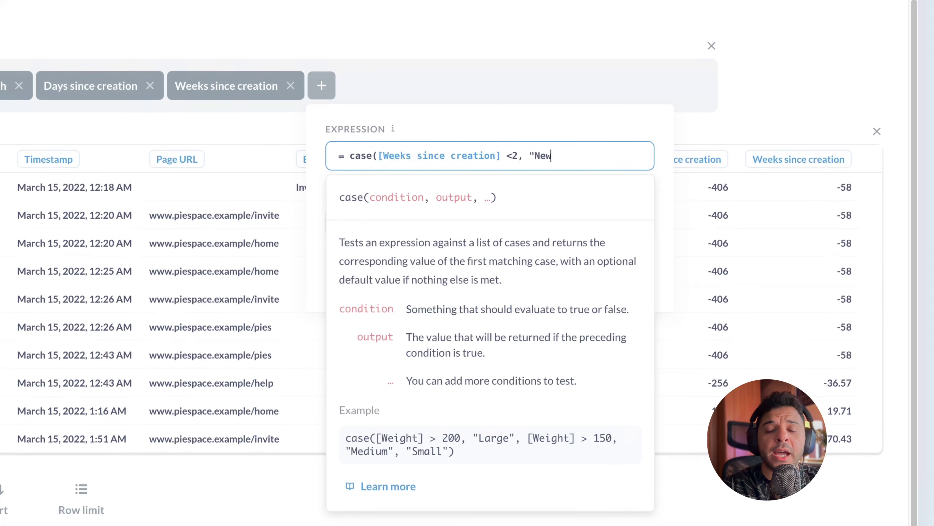
type("\", \"Ex")
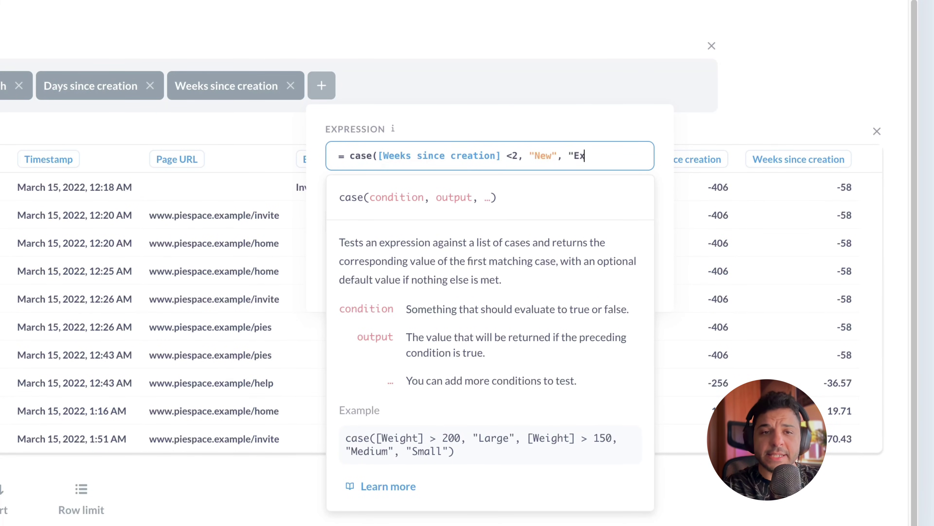
type("isting\")")
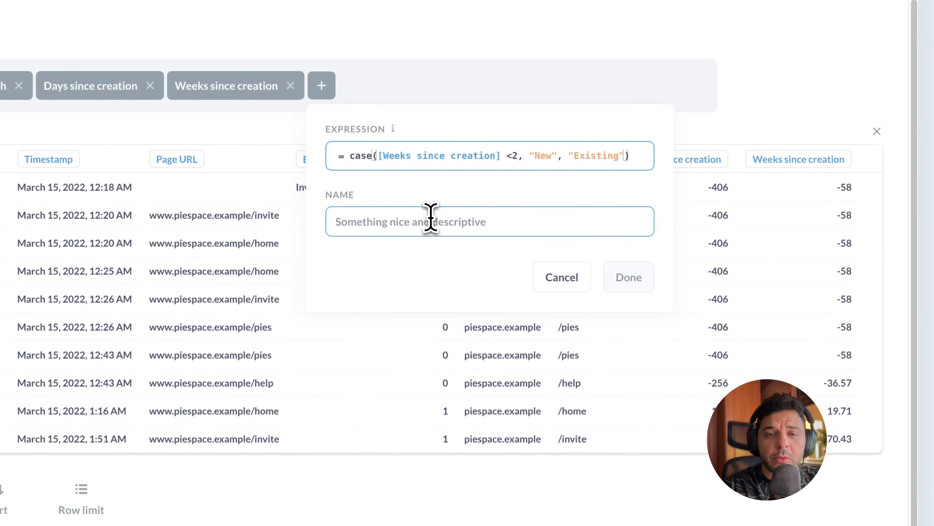
left_click(432, 217)
type("Account status")
left_click(632, 277)
left_click(359, 248)
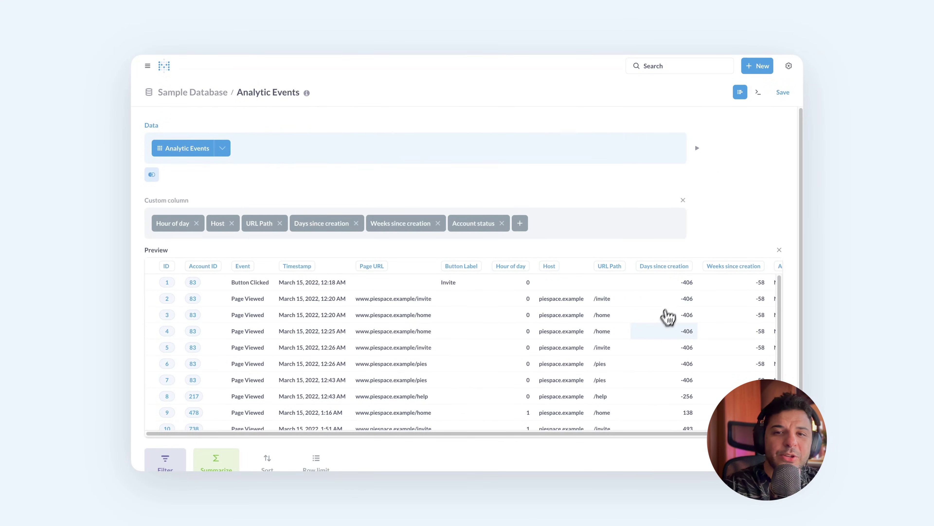
- Close the preview and visualize the question's full results
scroll(699, 433, "right", 3)
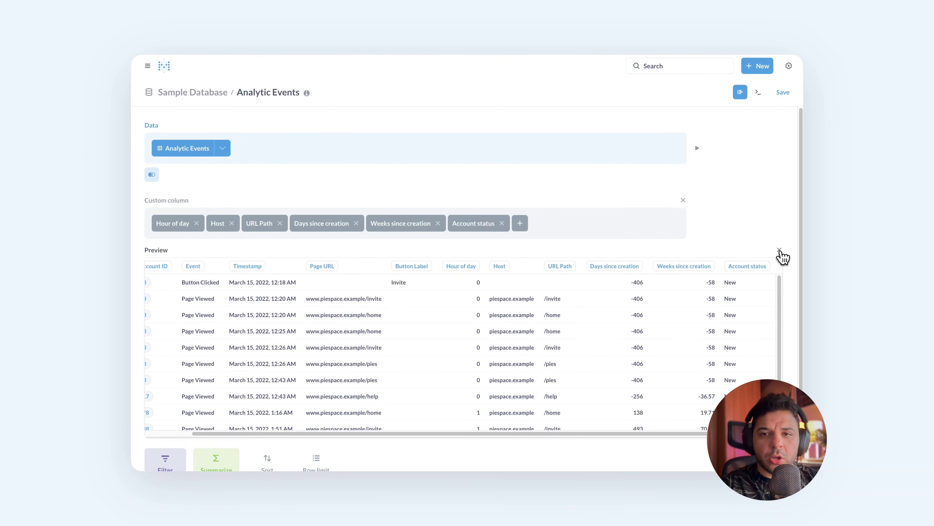
left_click(779, 249)
left_click(211, 307)
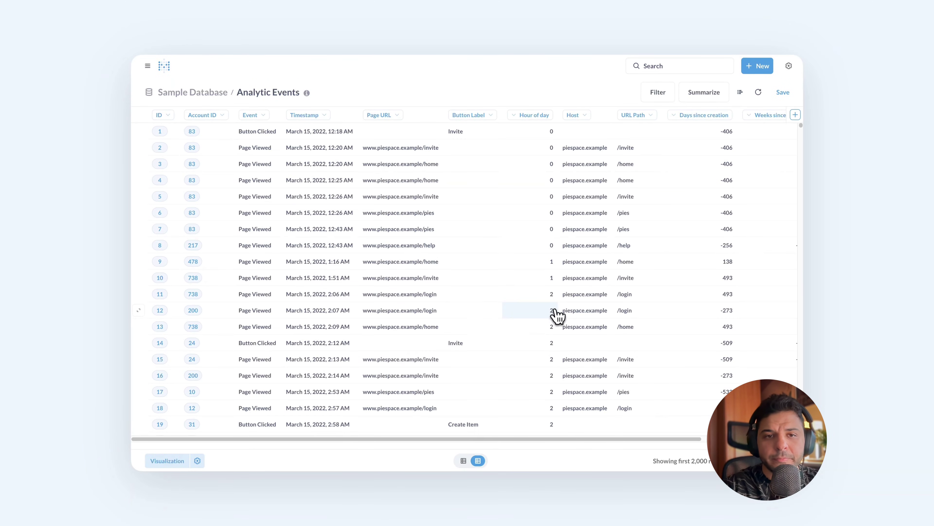
- Filter the results to rows where Account status is New
scroll(751, 328, "right", 3)
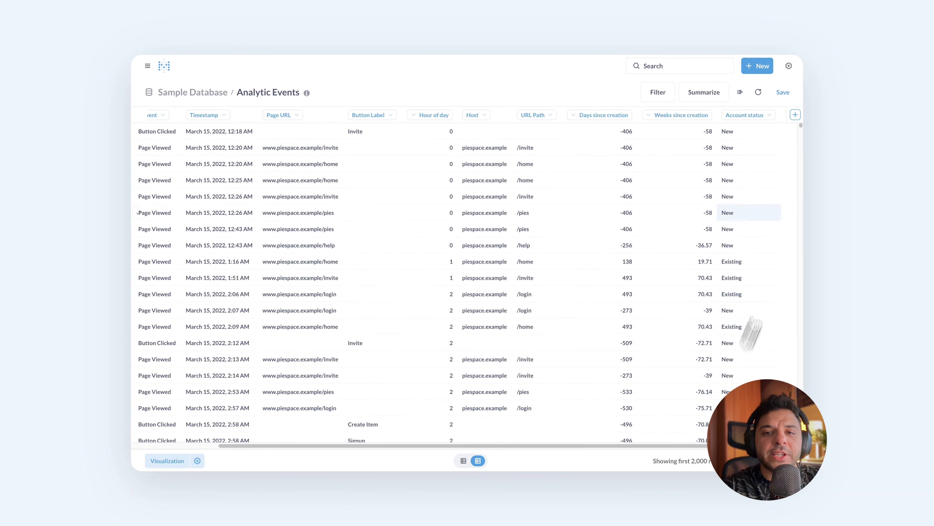
left_click(736, 147)
left_click(718, 190)
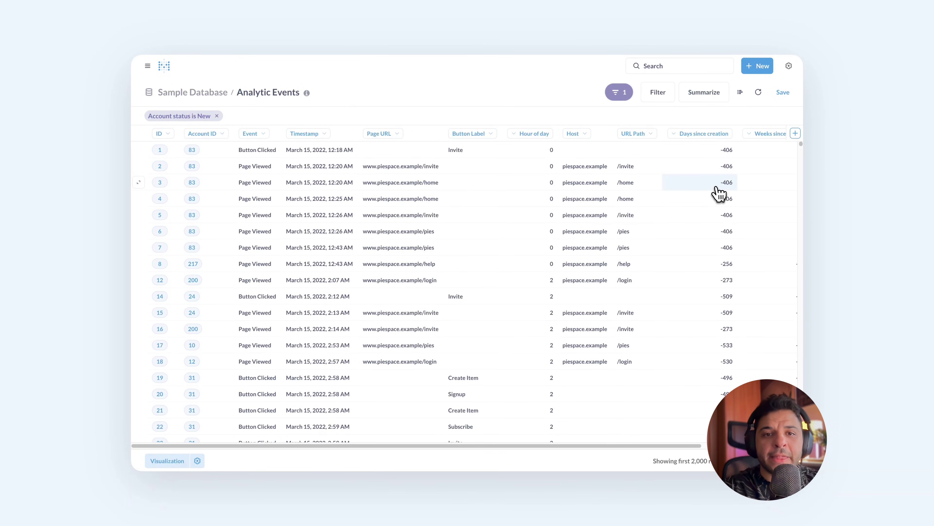
left_click(641, 140)
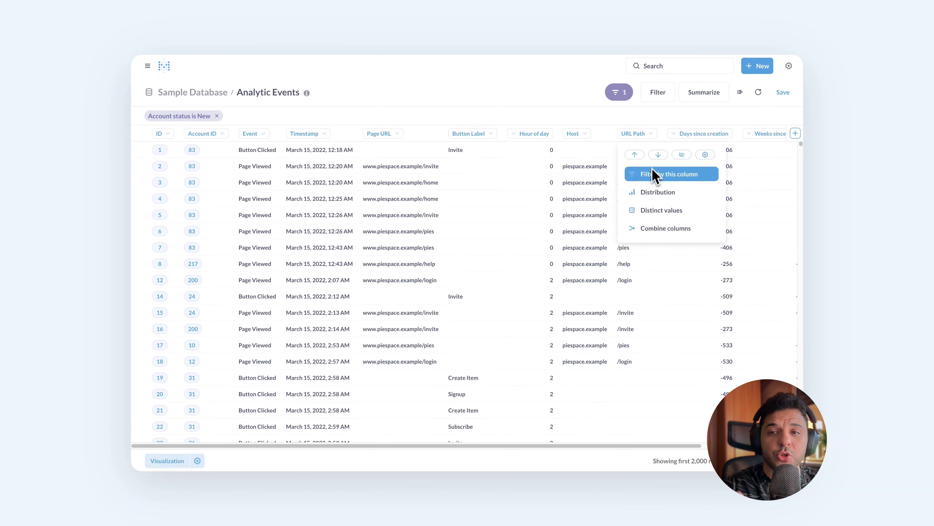
- Show the URL Path distribution as a Count by URL Path bar chart
left_click(652, 192)
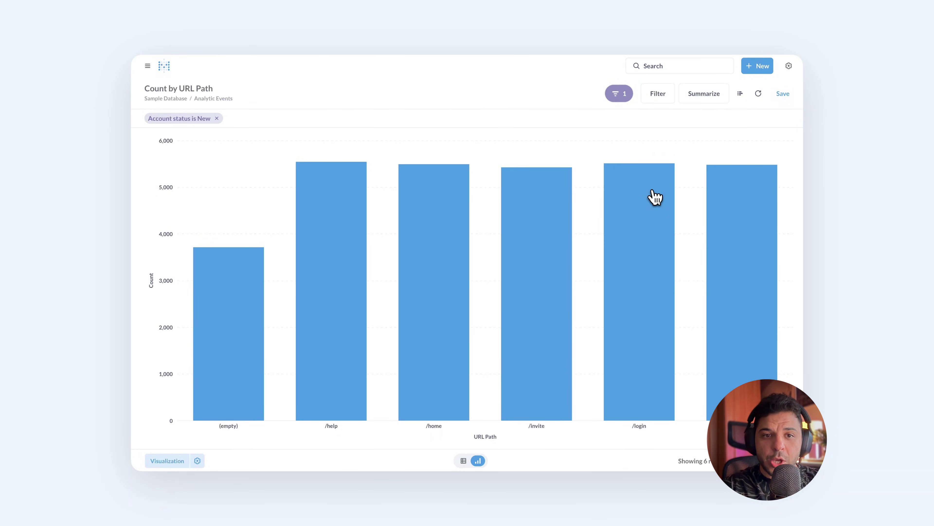